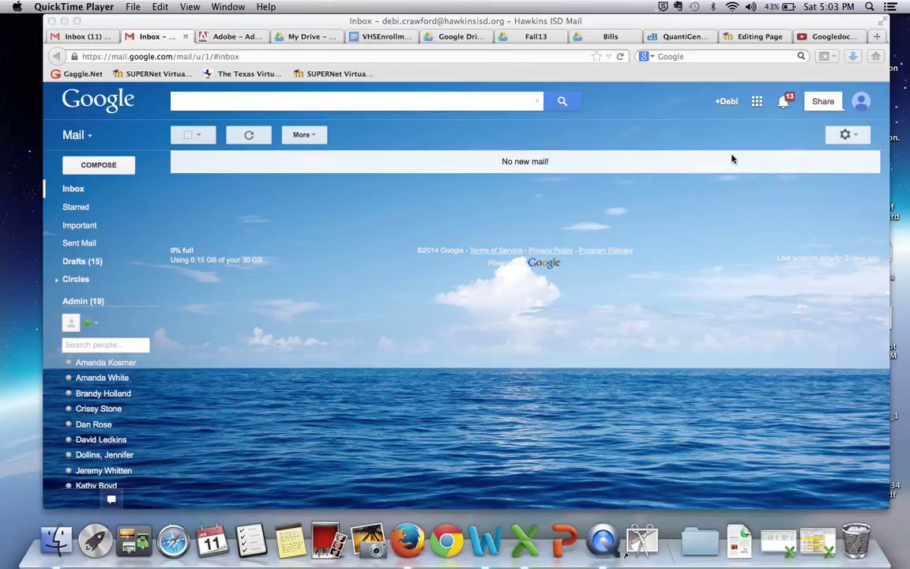
Open Google Drive in a new tab from Gmail's Google apps launcher.
click(758, 103)
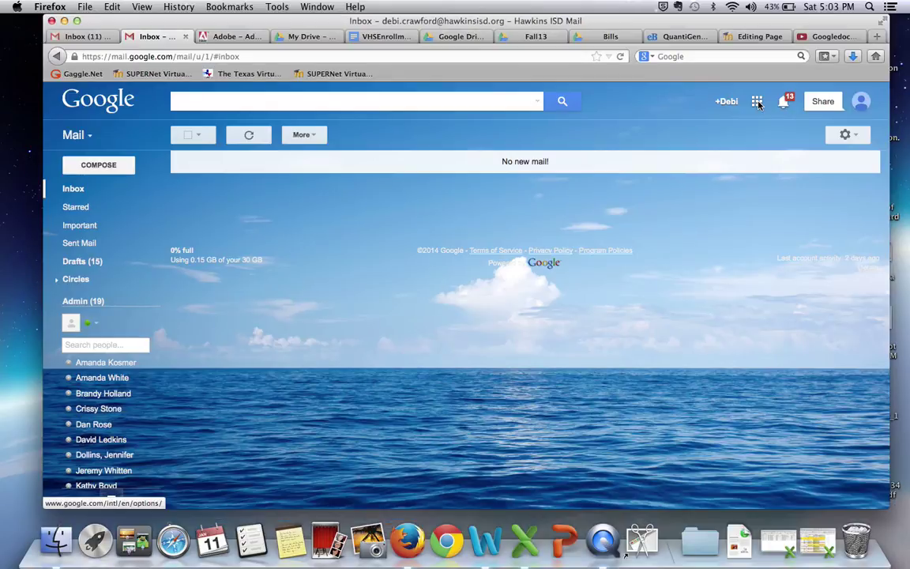
click(759, 103)
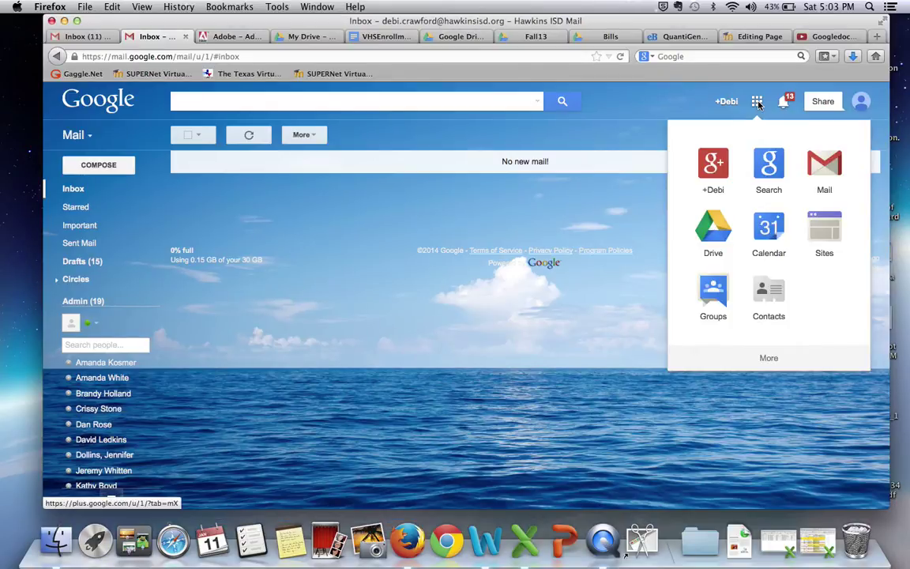
click(714, 225)
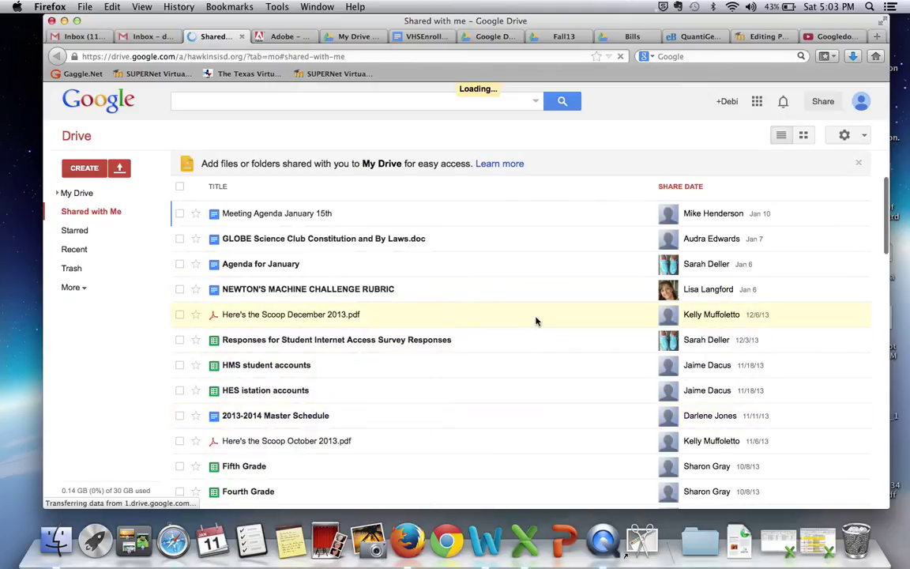
Create a new blank text document from Drive's CREATE menu.
click(85, 169)
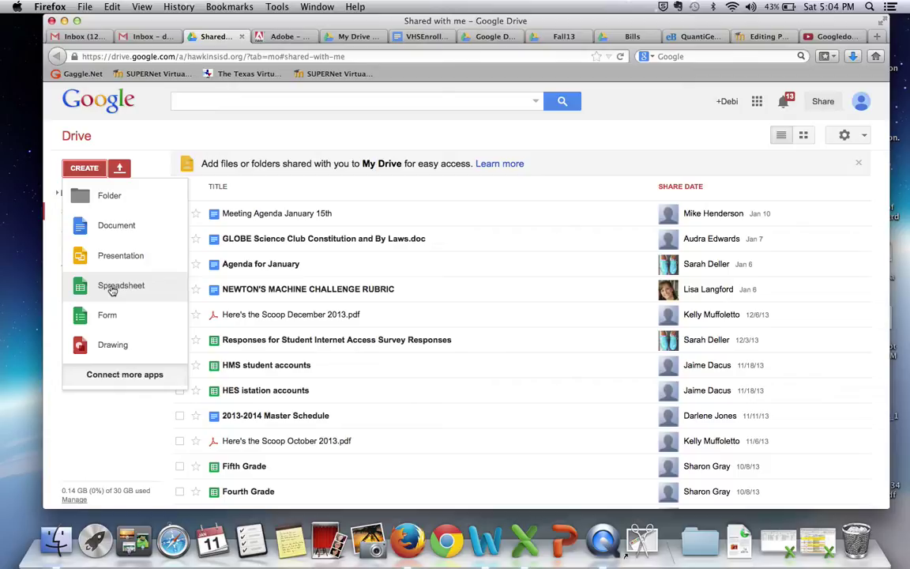
click(112, 229)
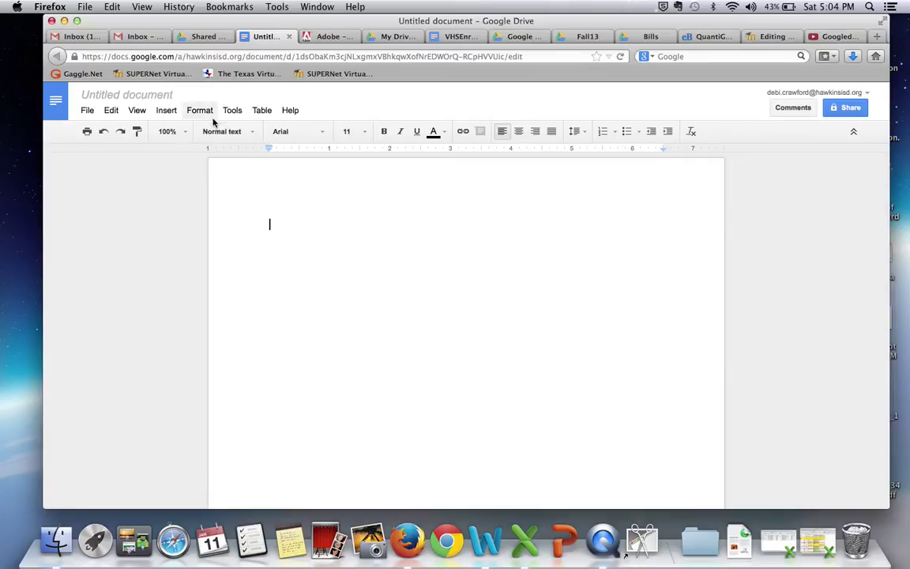
Rename the untitled file to 'Document' and type 'Word like document here.' on the page.
click(150, 94)
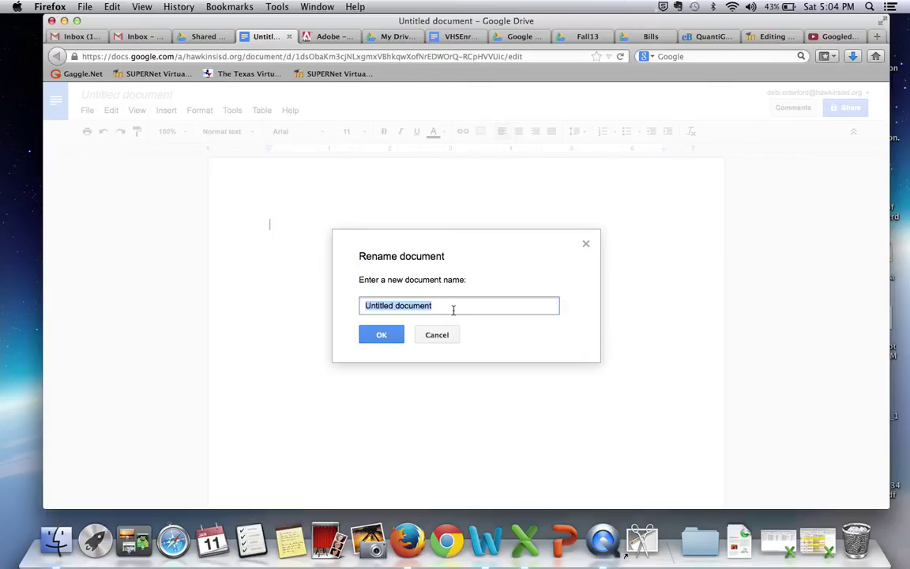
text(Docuem)
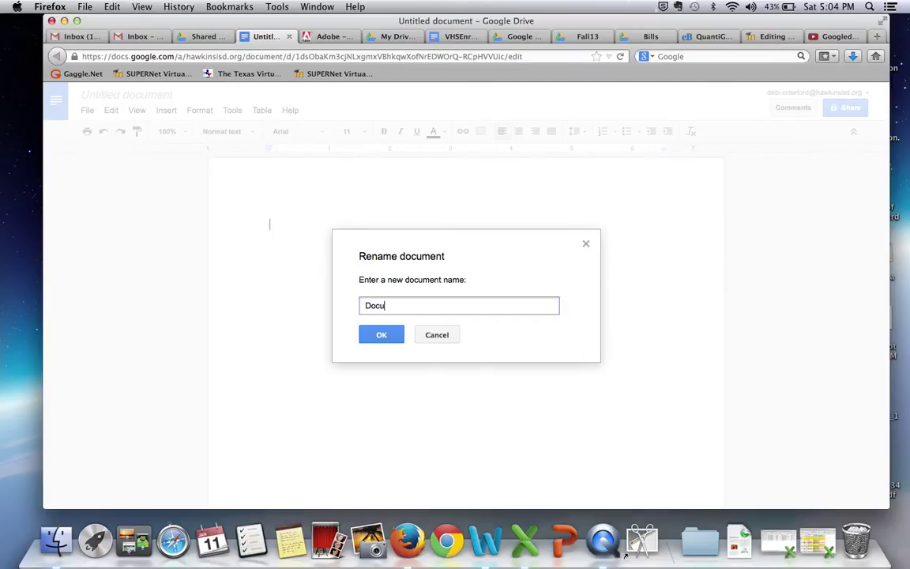
key(BackSpace)
key(BackSpace)
key(BackSpace)
text(ument)
click(379, 336)
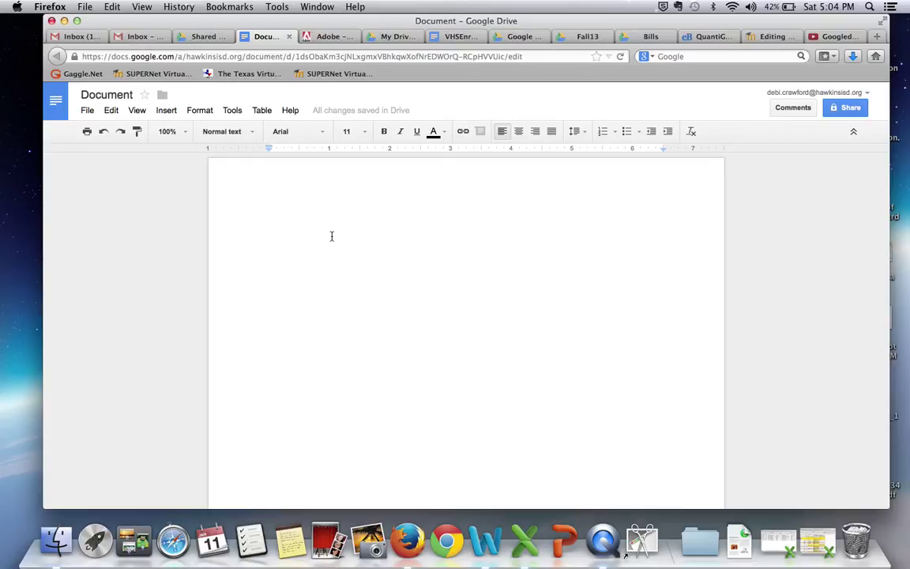
text(Word)
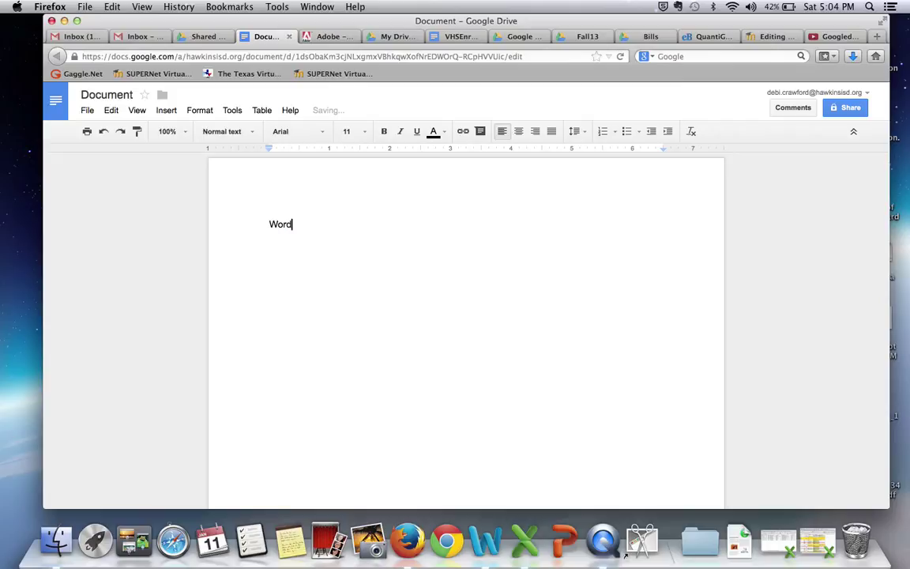
text( like document here.)
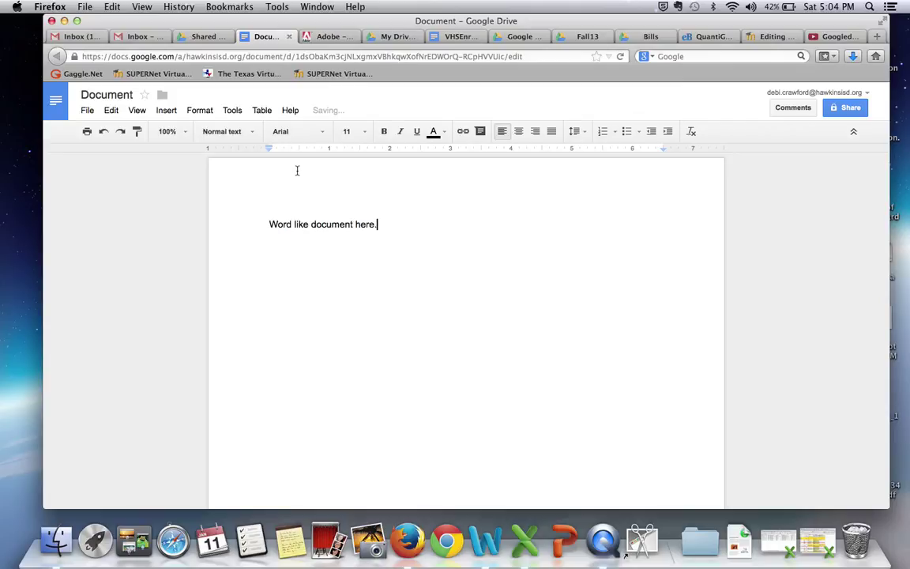
Insert a 5 x 3 table beneath the sentence, then bring up the sharing settings.
click(262, 110)
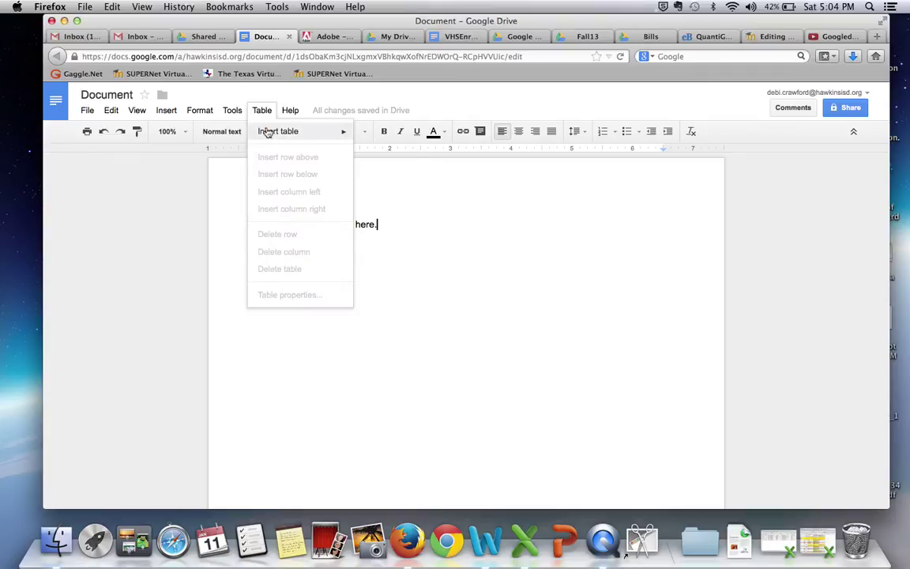
mouse_move(270, 134)
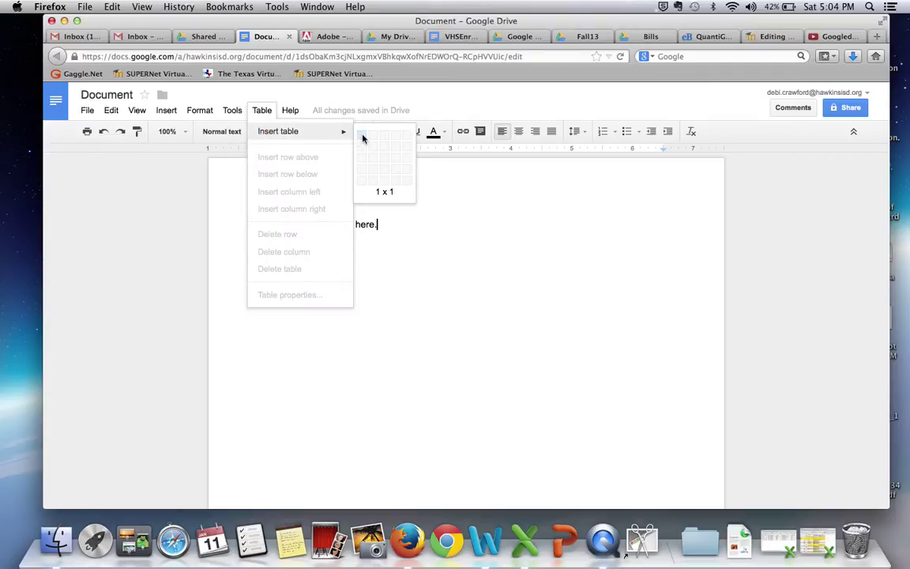
click(408, 158)
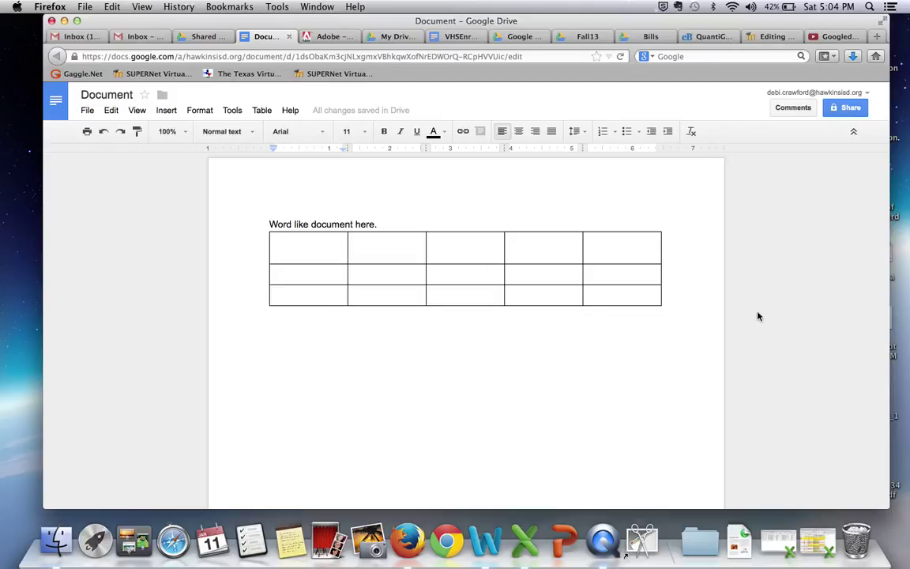
click(844, 114)
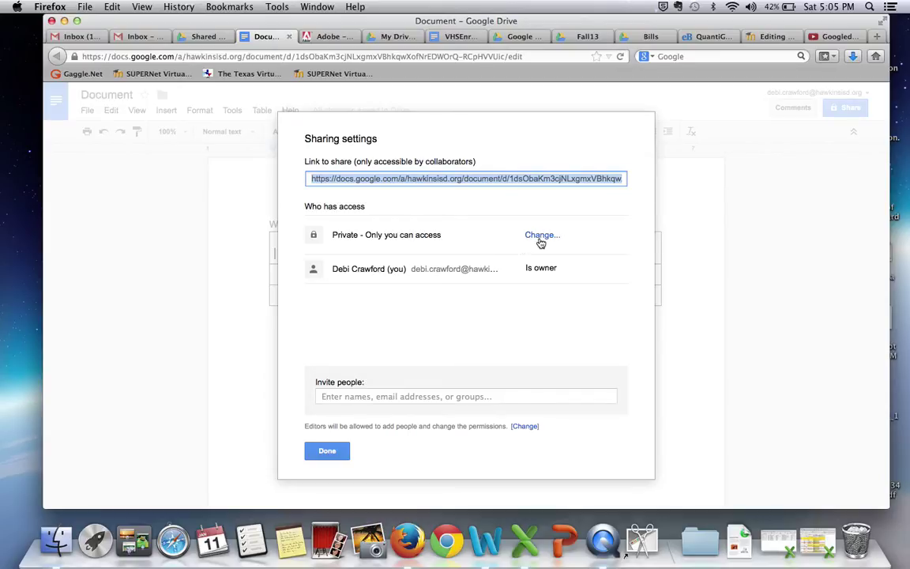
Set link sharing to Anyone with the link with Can comment access, and save.
click(538, 240)
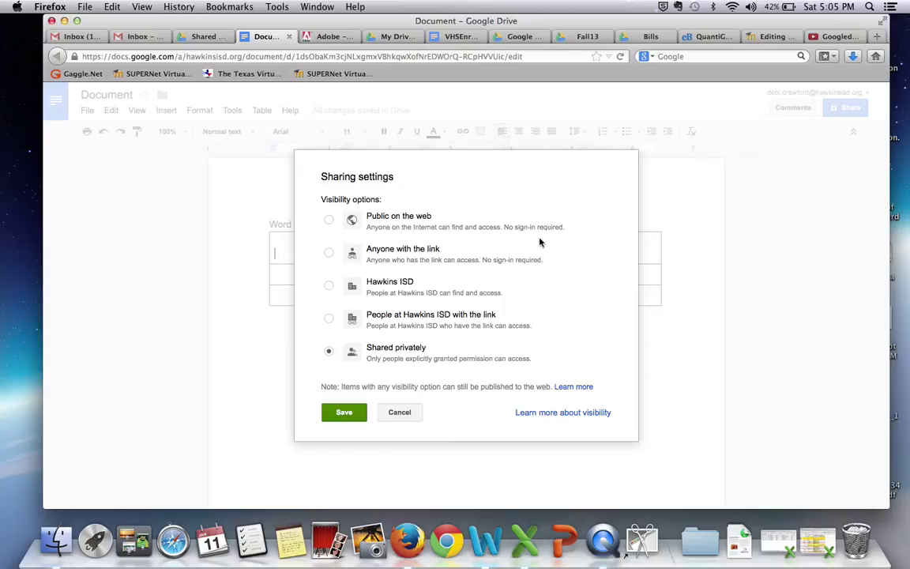
click(328, 253)
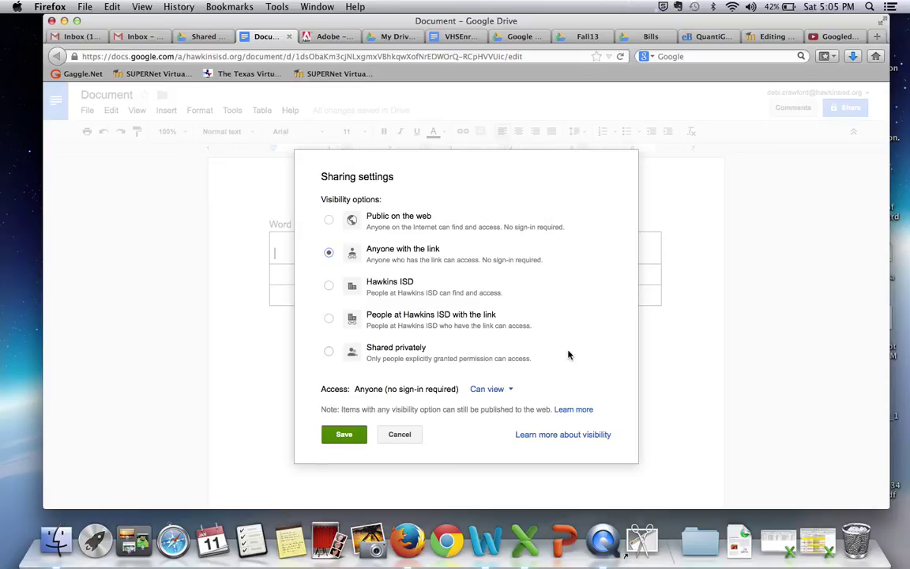
click(508, 391)
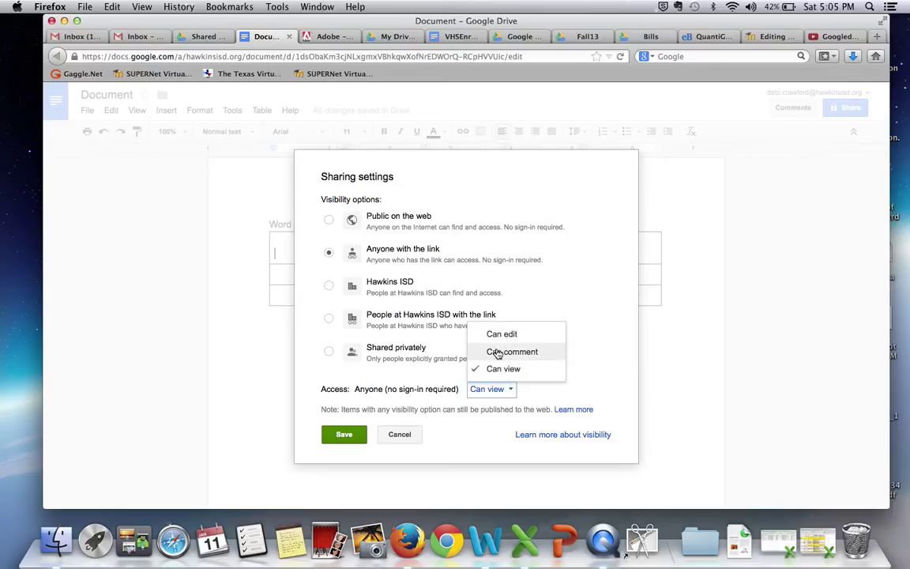
click(498, 353)
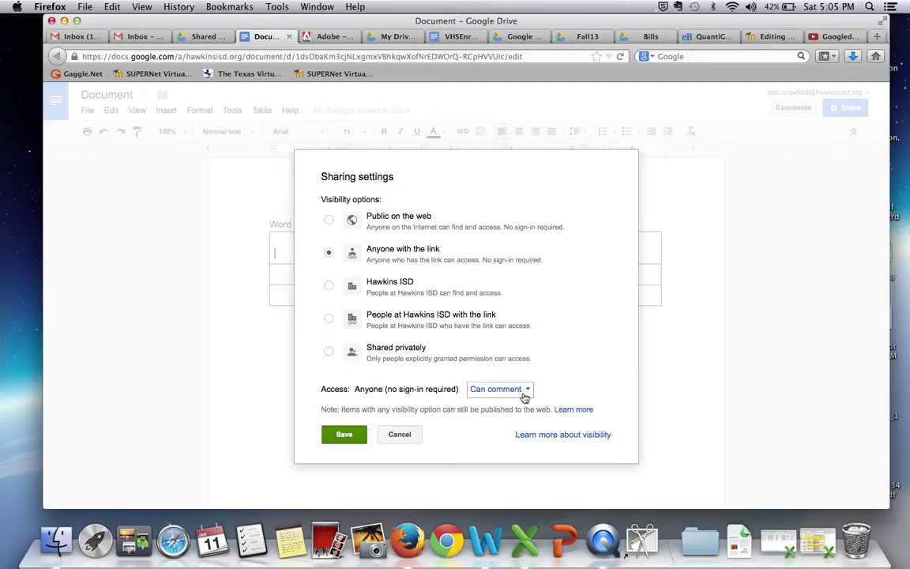
click(523, 390)
click(510, 336)
click(508, 391)
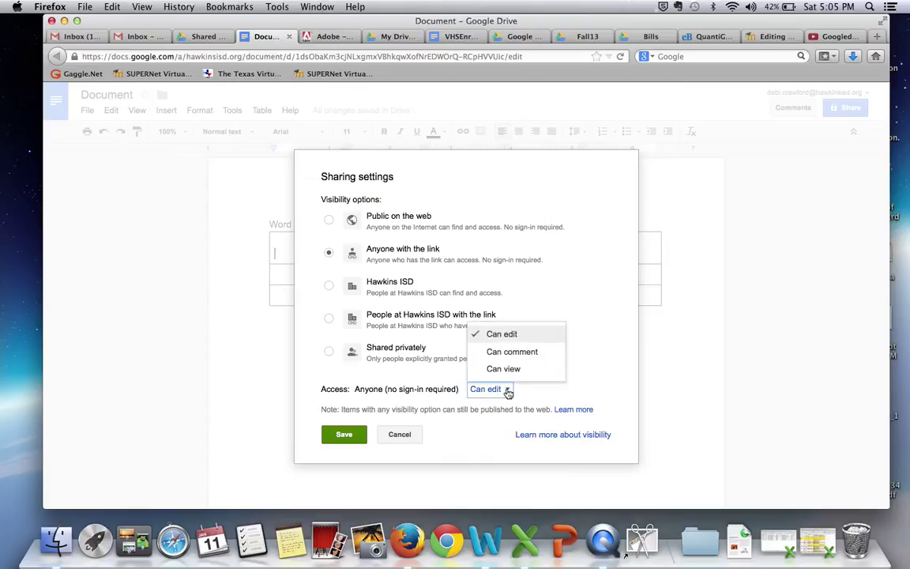
click(503, 353)
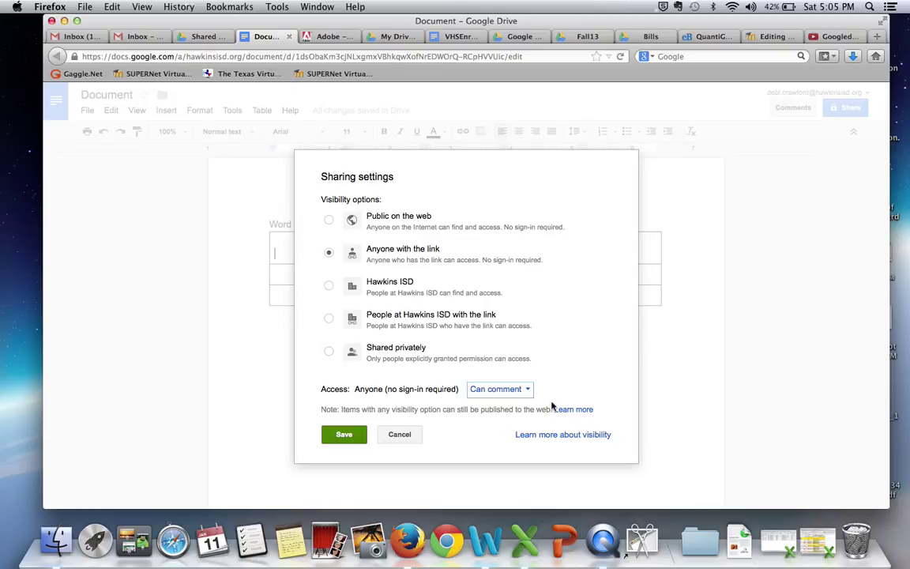
click(343, 437)
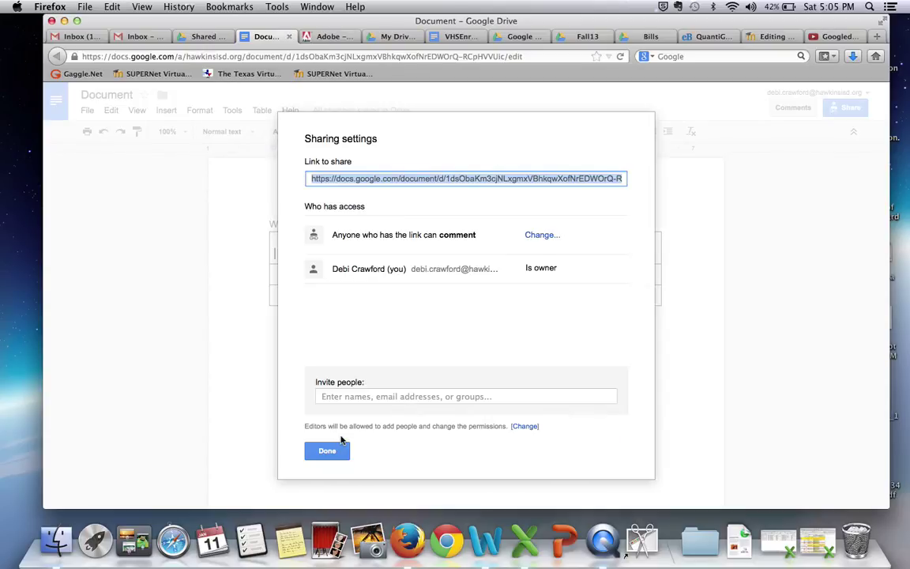
Invite a contact by email with the note 'Here is my assignment-Document' and share.
click(354, 396)
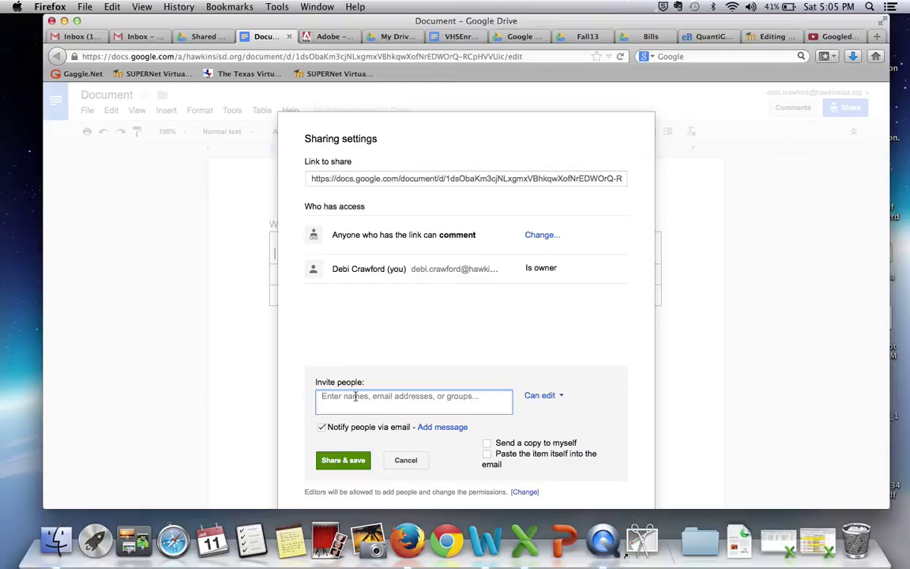
text(debi)
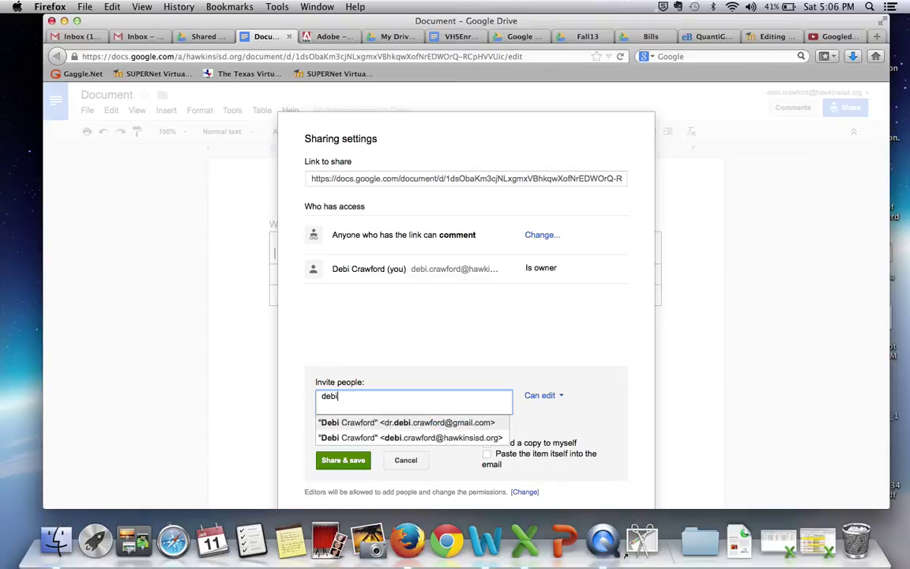
text(.cr)
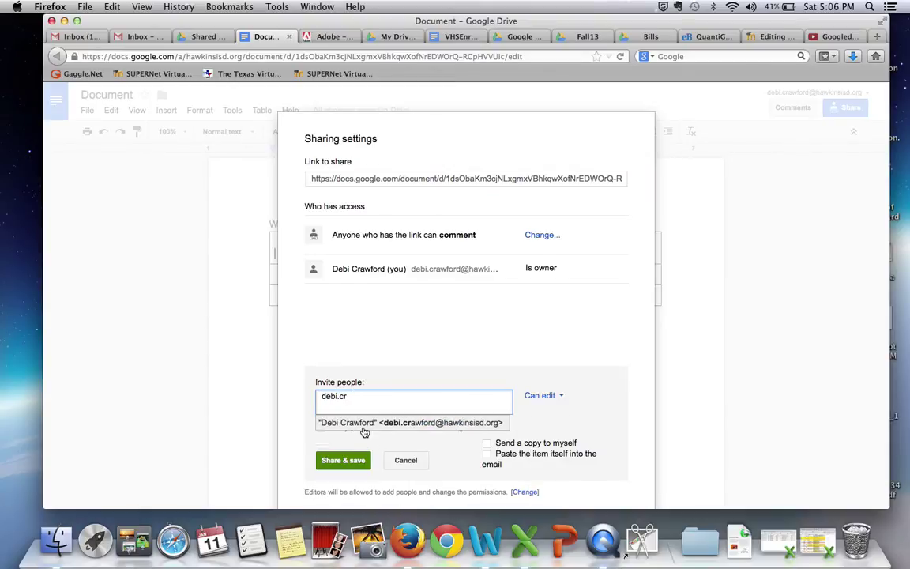
key(Return)
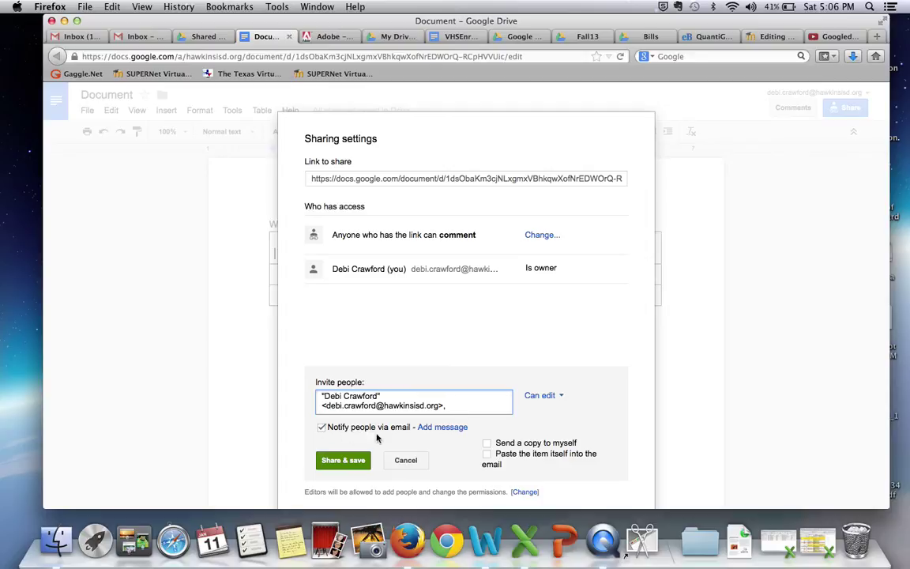
click(443, 427)
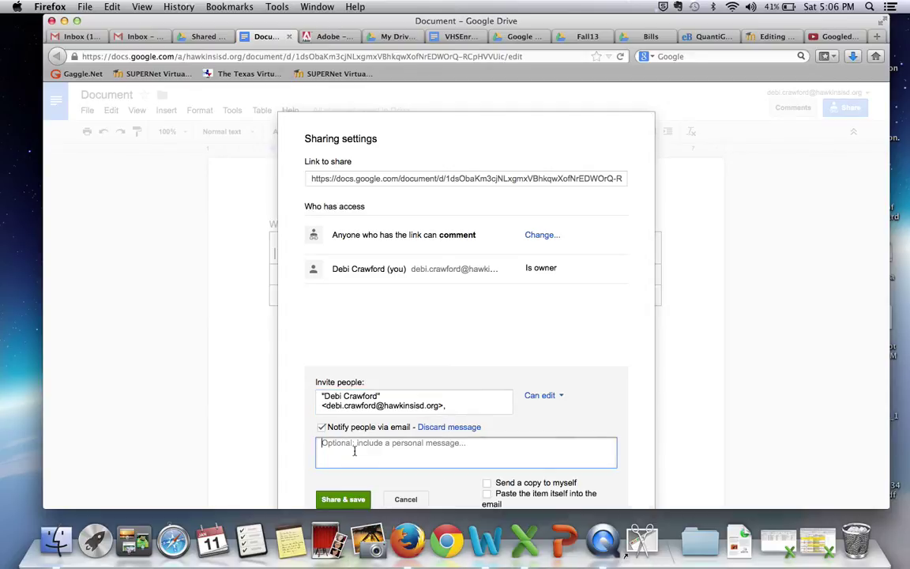
text(Here is my )
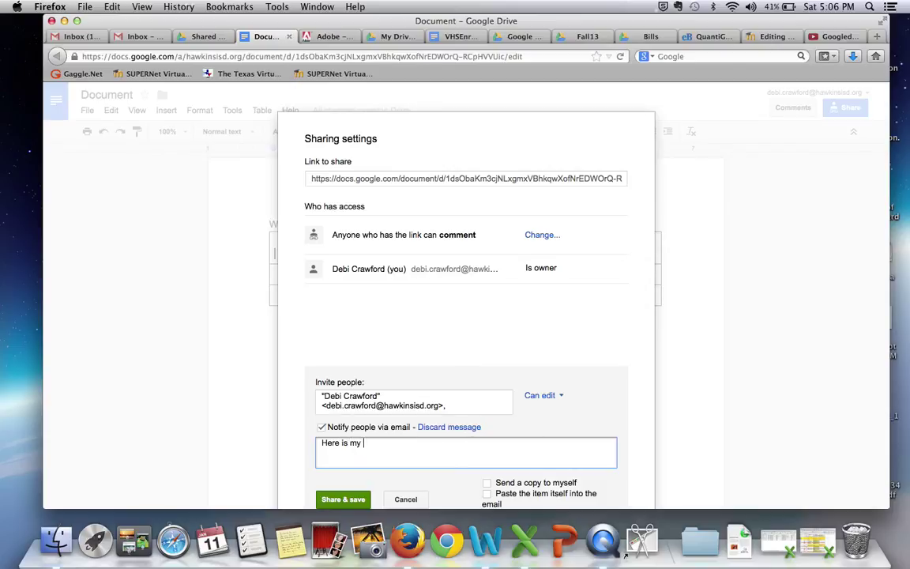
text(assignment-Document)
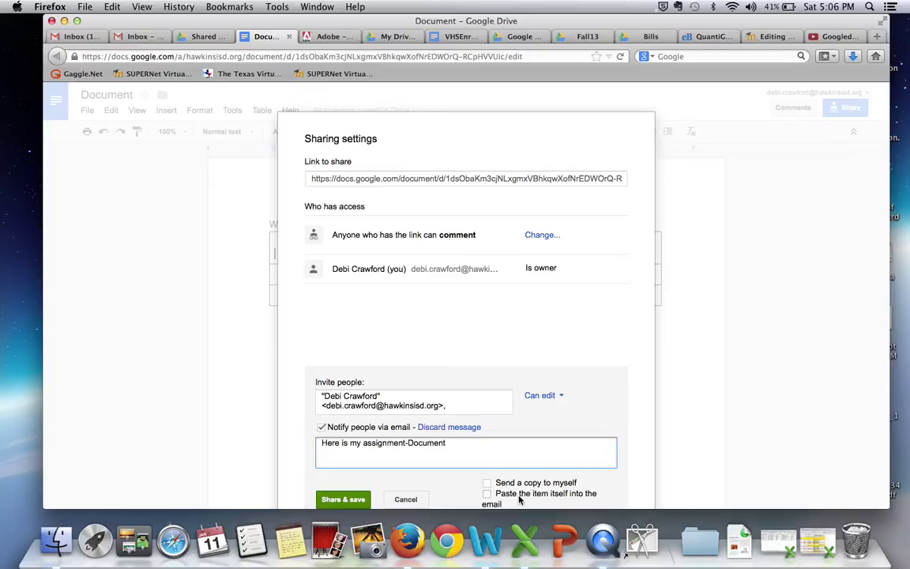
click(341, 501)
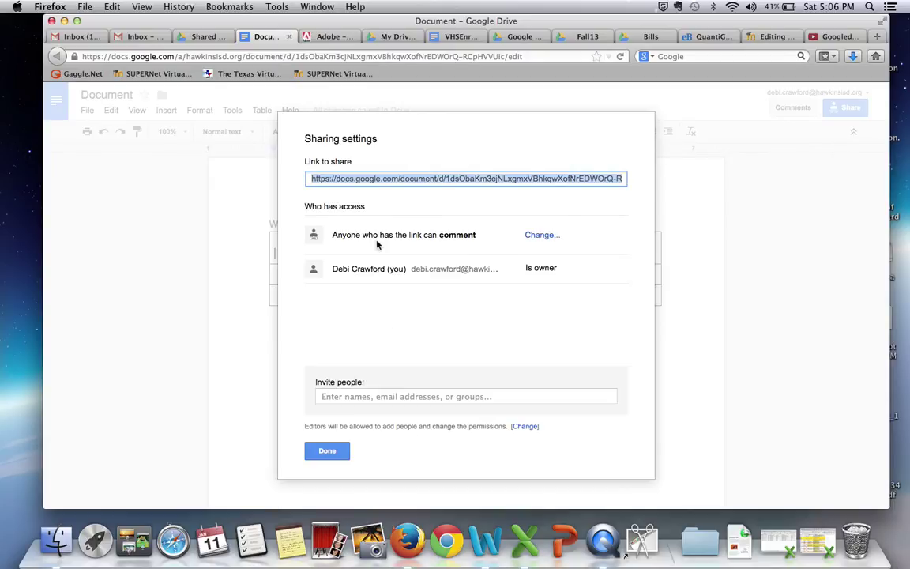
Download the document as a PDF, saving Document.pdf into the Pictures folder.
click(328, 449)
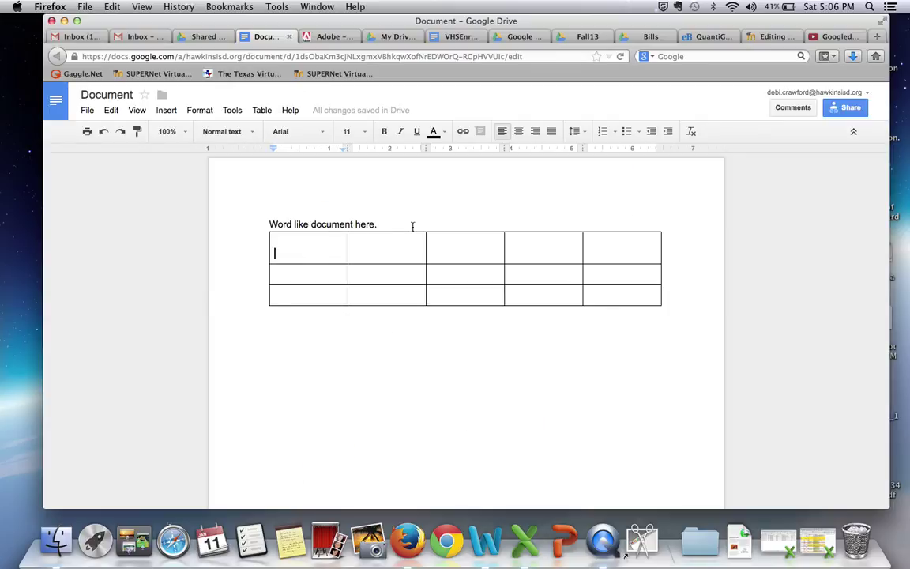
click(88, 113)
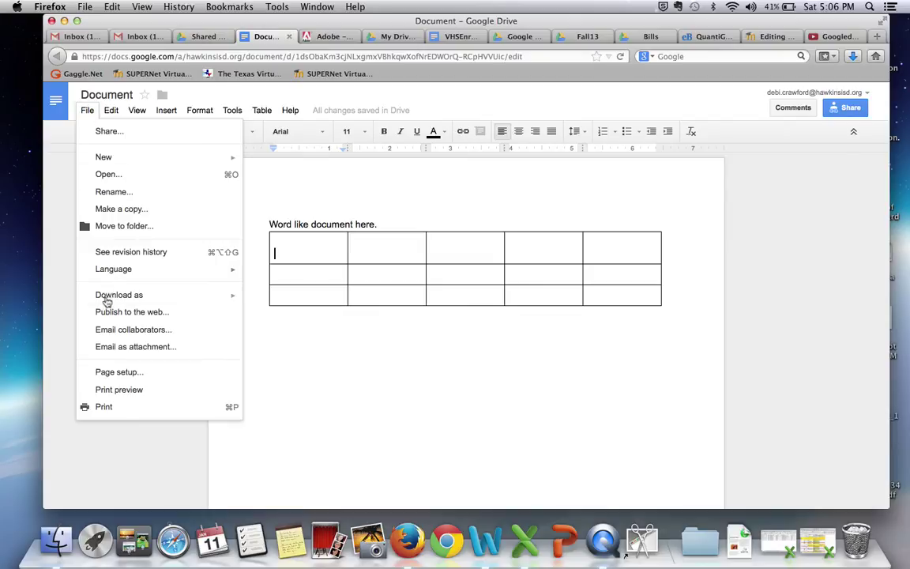
mouse_move(79, 297)
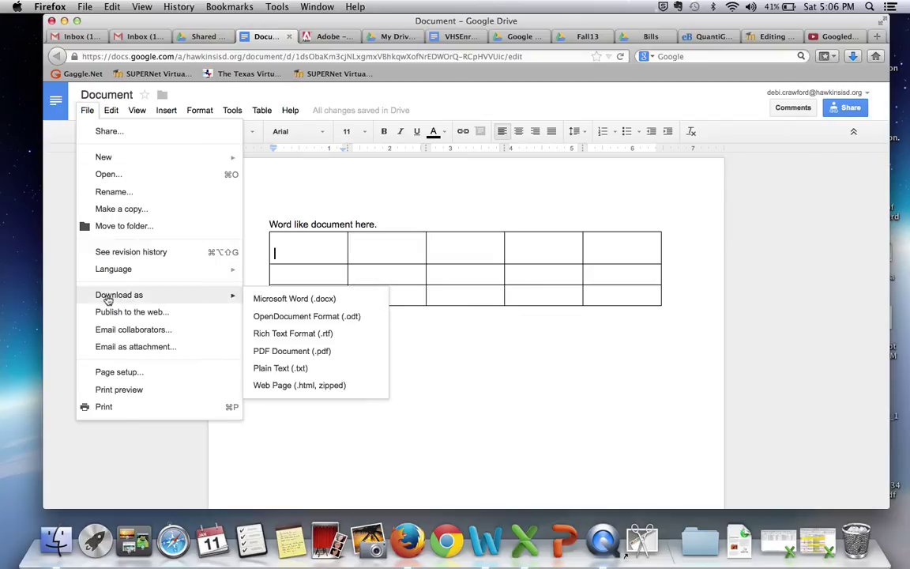
click(276, 356)
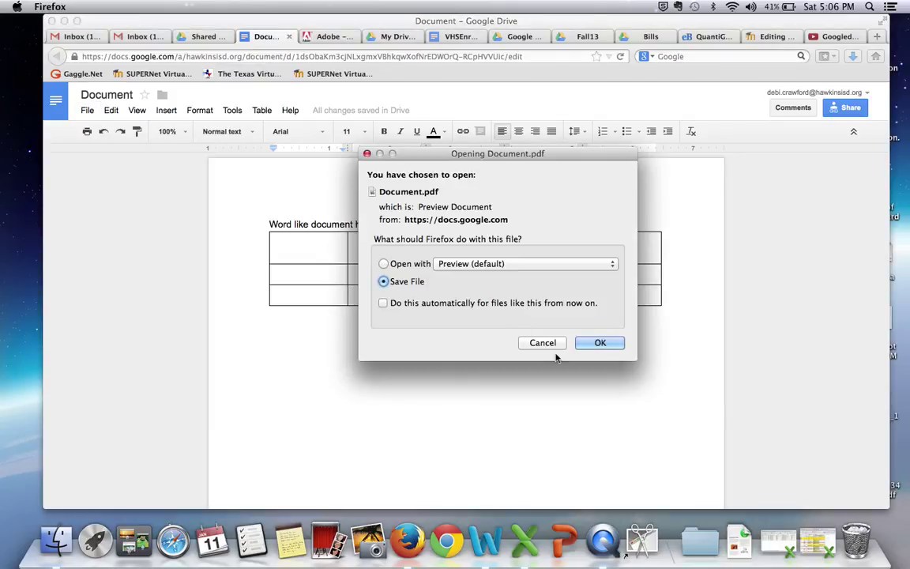
click(599, 344)
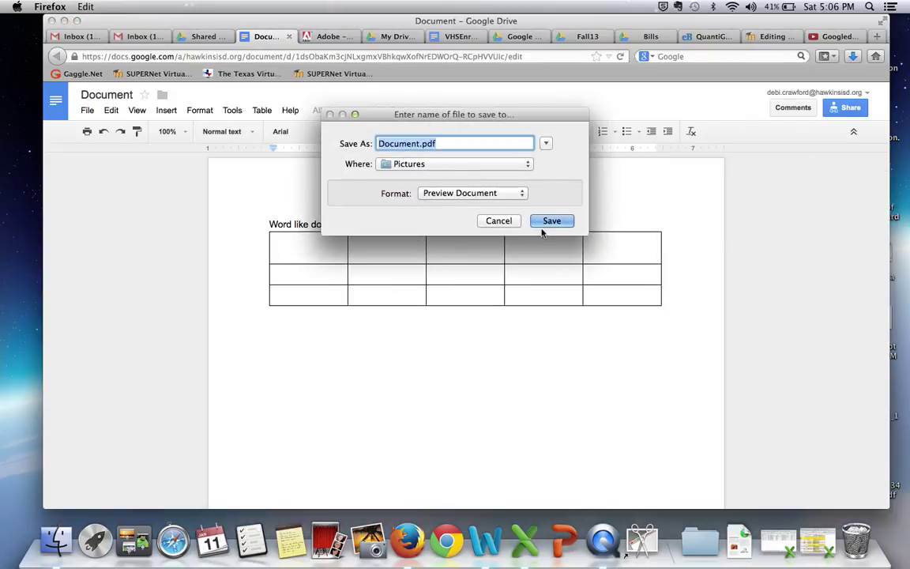
click(550, 220)
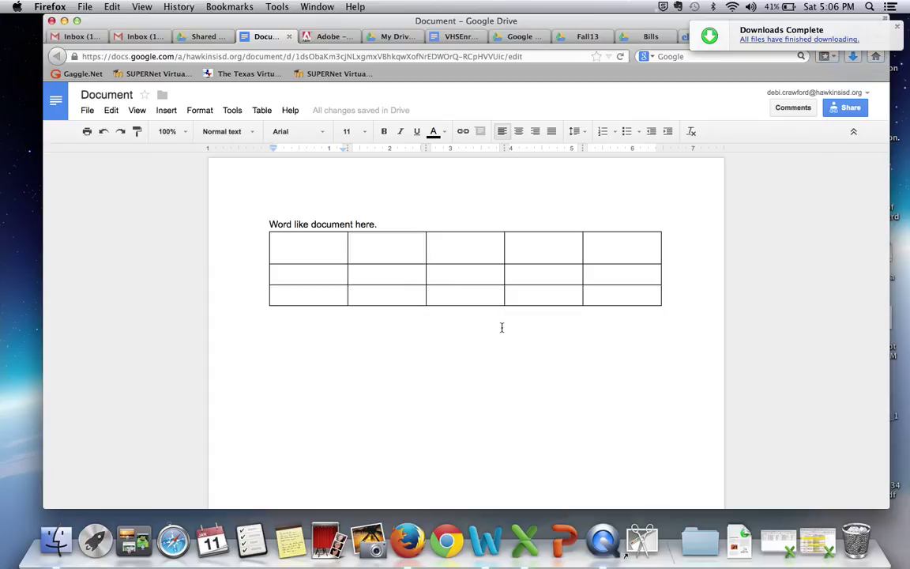